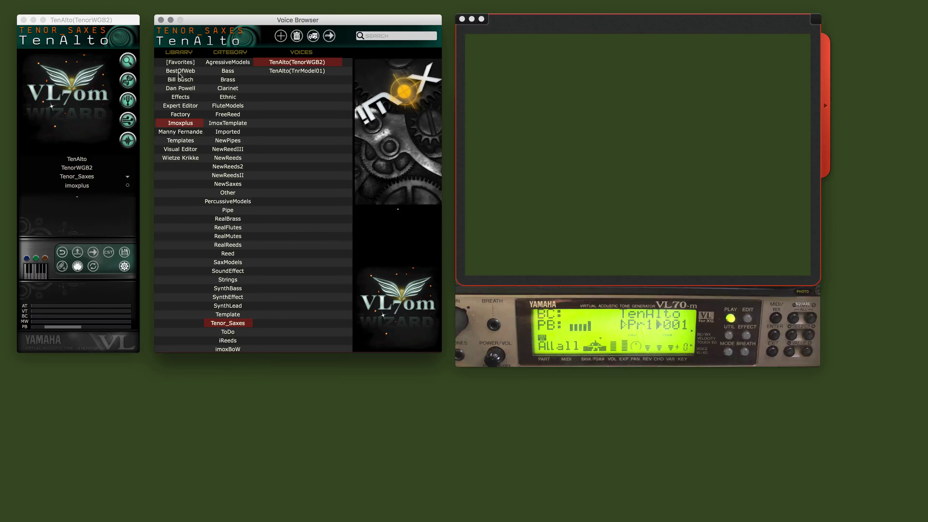
Step: Open the effects editor for the TenAlto voice, place it beside the Voice Browser and look through its effect presets
{"action": "left_click", "coordinate": [130, 141]}
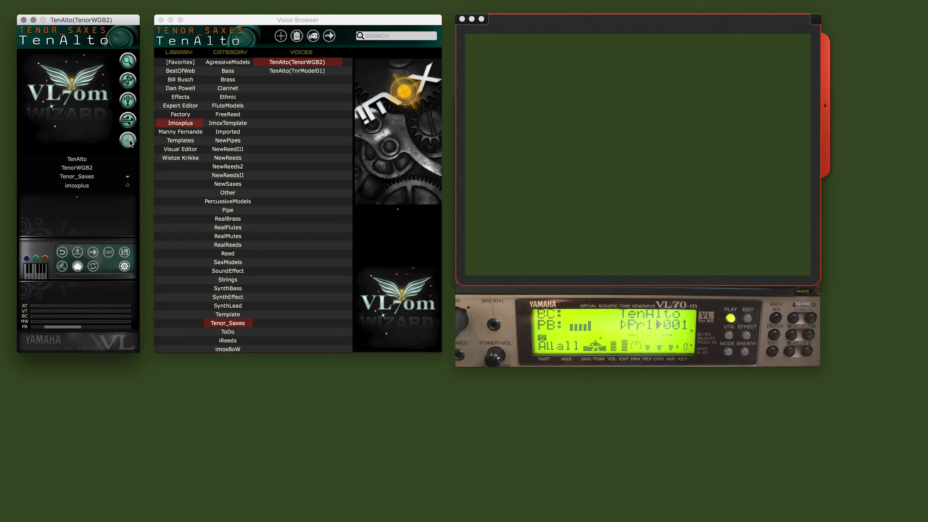
{"action": "left_click_drag", "start_coordinate": [230, 32], "coordinate": [550, 17]}
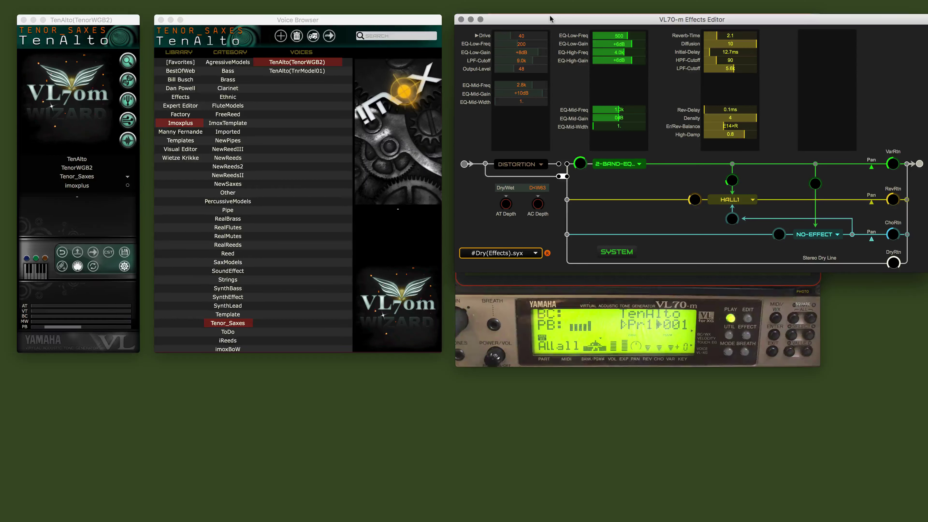
{"action": "left_click", "coordinate": [529, 253]}
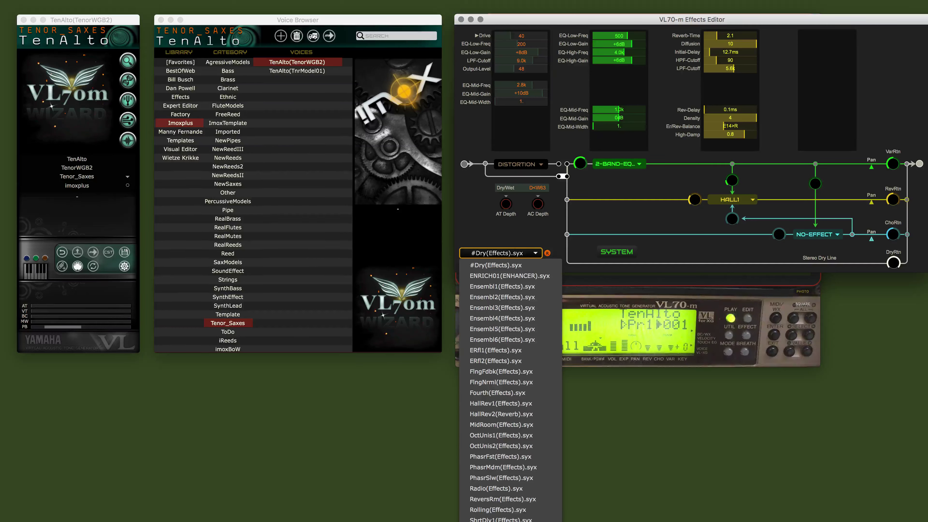
{"action": "left_click", "coordinate": [511, 233]}
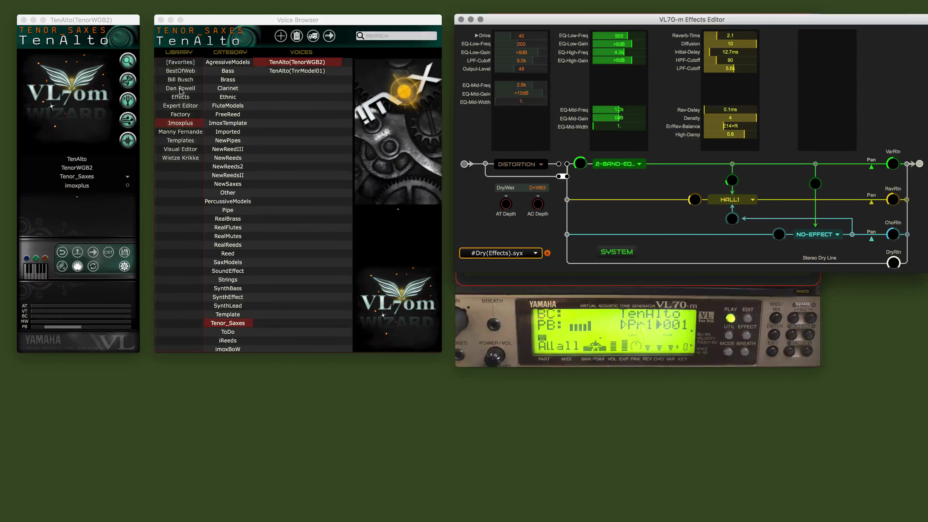
Step: Send Radio(Effects) from the Effects library's FX category to the VL unit
{"action": "left_click", "coordinate": [180, 97]}
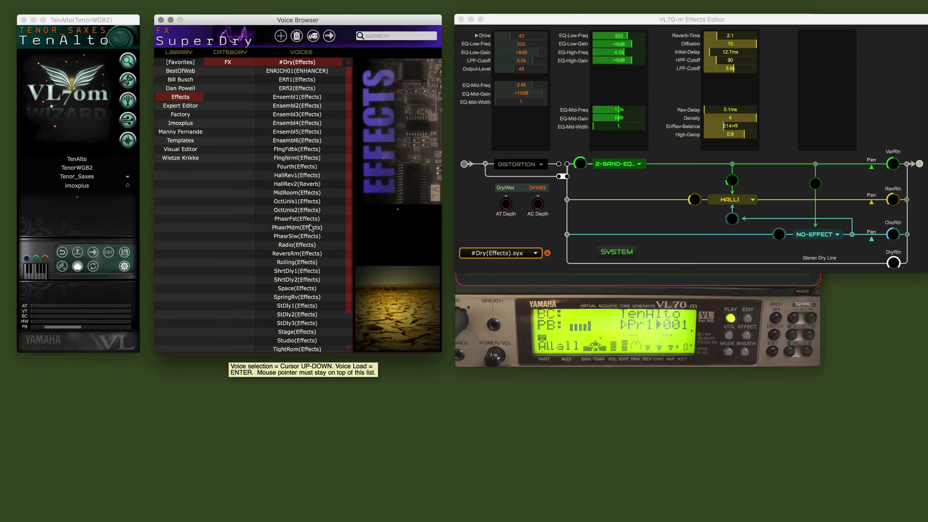
{"action": "left_click", "coordinate": [309, 246]}
{"action": "left_click", "coordinate": [329, 37]}
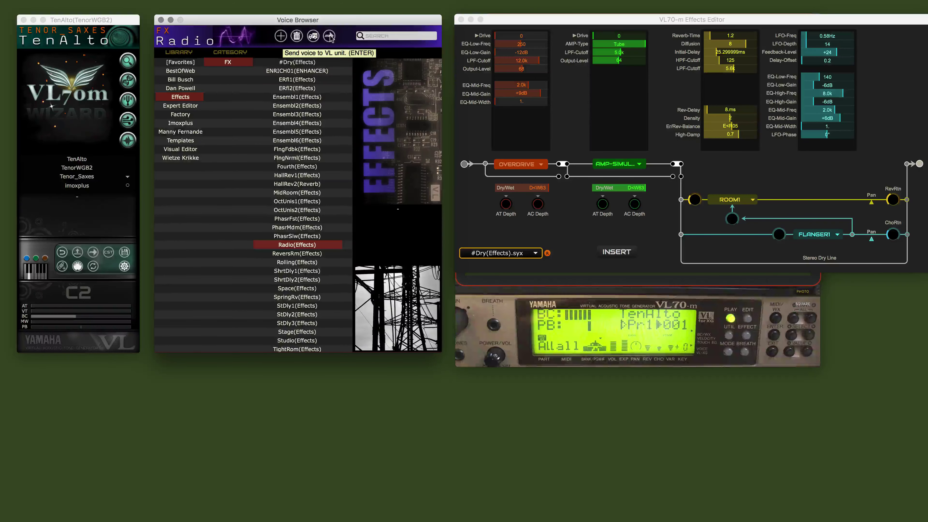
Step: Load the ENRICH01(ENHANCER) effects preset and set its variation effect to 2-BAND-EQ with EQ-Low-Gain at 0 dB
{"action": "left_click", "coordinate": [519, 254]}
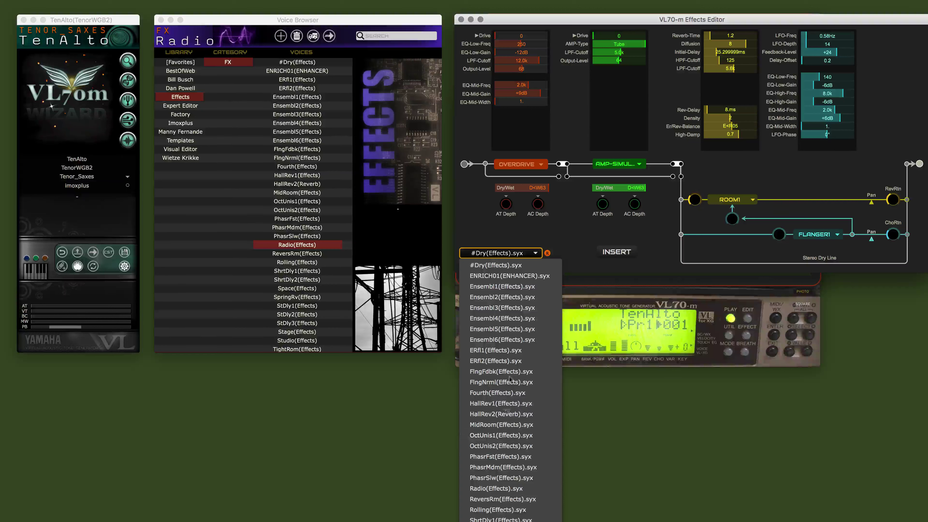
{"action": "left_click", "coordinate": [525, 277]}
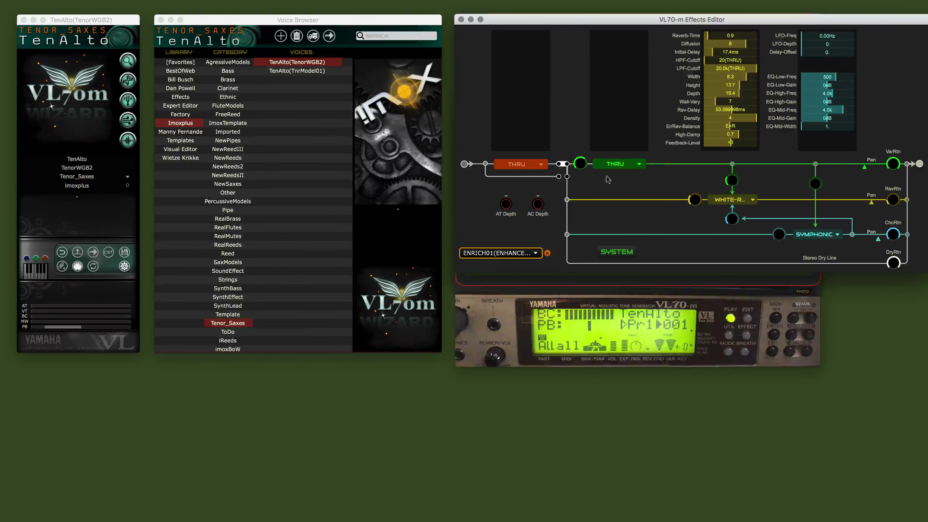
{"action": "left_click", "coordinate": [635, 165]}
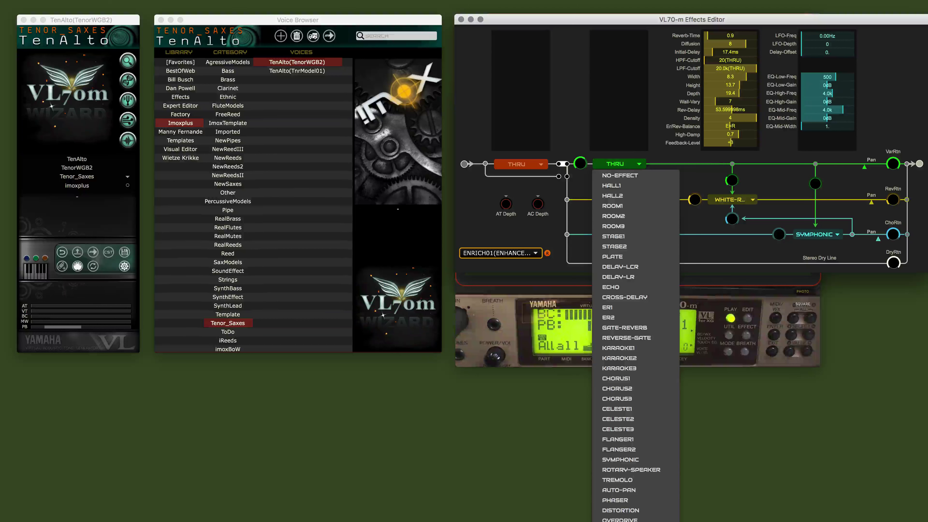
{"action": "left_click", "coordinate": [645, 166]}
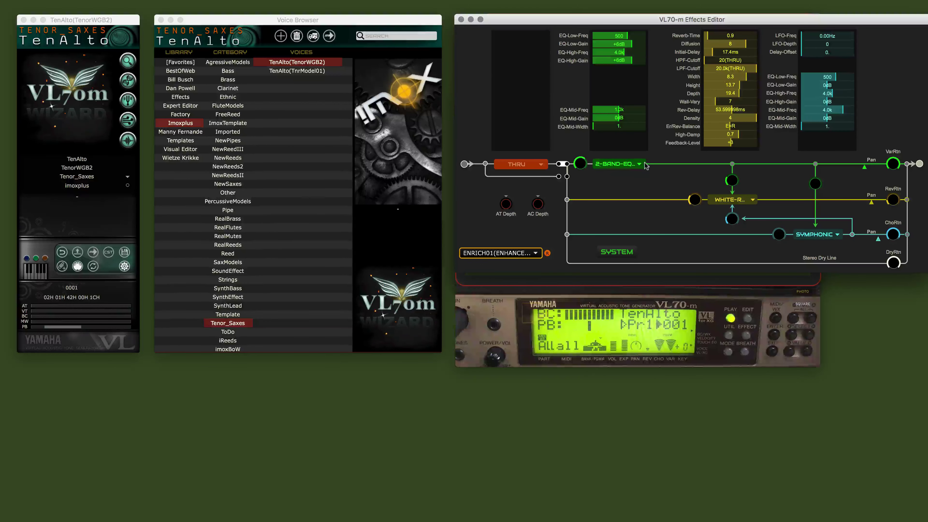
{"action": "left_click_drag", "start_coordinate": [631, 45], "coordinate": [619, 46]}
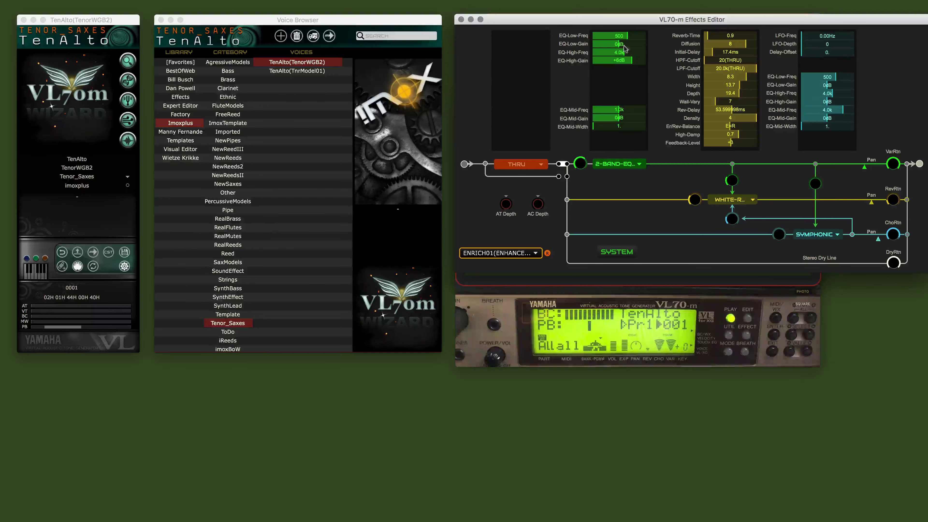
Step: Set the reverb effect to HALL2 with a Reverb-Time of 1.7, and choose SYMPHONIC as the chorus effect
{"action": "left_click", "coordinate": [753, 200]}
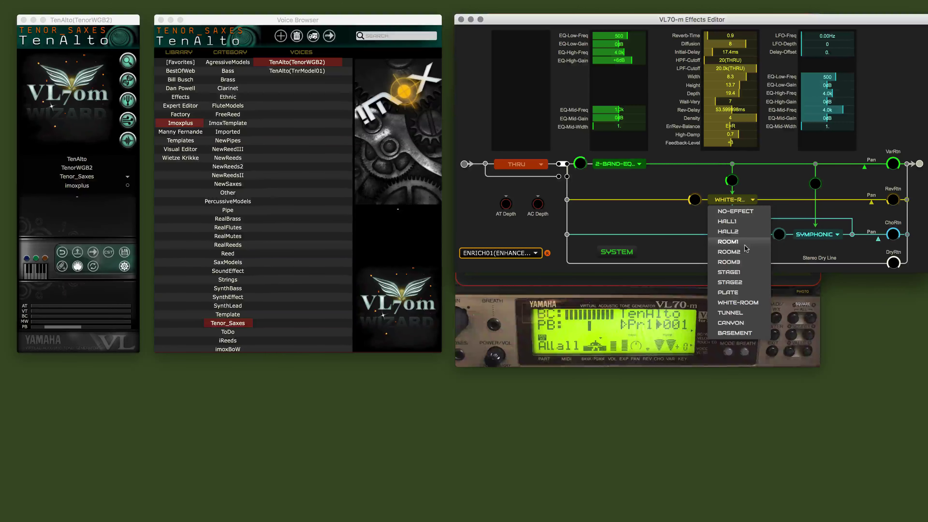
{"action": "left_click", "coordinate": [747, 231]}
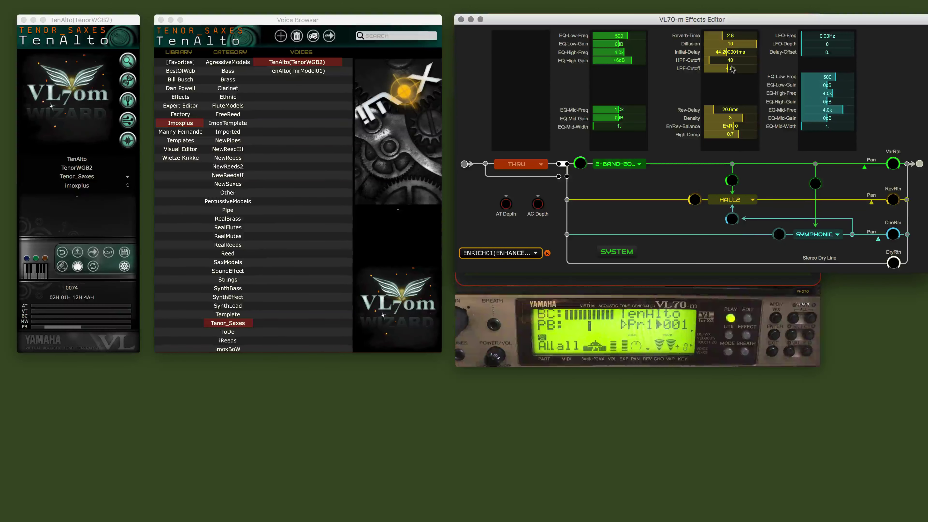
{"action": "left_click_drag", "start_coordinate": [723, 36], "coordinate": [714, 36]}
{"action": "left_click", "coordinate": [831, 235]}
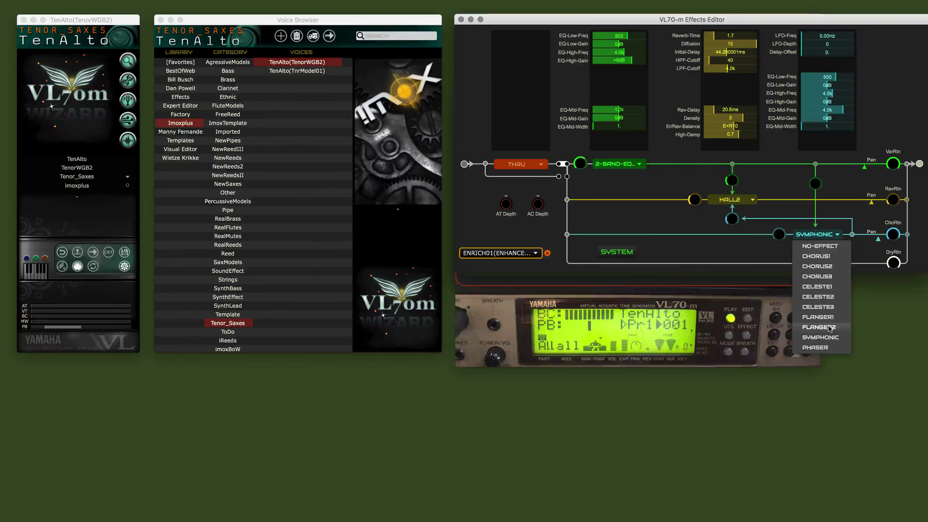
{"action": "left_click", "coordinate": [820, 337]}
{"action": "left_click_drag", "start_coordinate": [806, 36], "coordinate": [781, 56]}
Step: Centre the pans of the variation and chorus lines and adjust the variation and reverb return levels
{"action": "left_click_drag", "start_coordinate": [864, 159], "coordinate": [872, 170]}
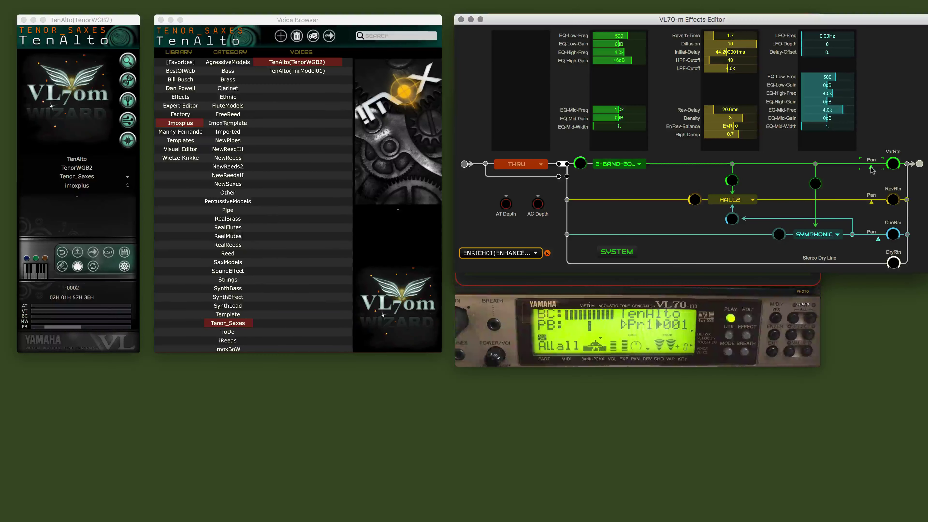
{"action": "mouse_move", "coordinate": [877, 239]}
{"action": "left_mouse_down"}
{"action": "mouse_move", "coordinate": [892, 240]}
{"action": "mouse_move", "coordinate": [893, 250]}
{"action": "left_mouse_up"}
{"action": "mouse_move", "coordinate": [893, 164]}
{"action": "left_mouse_down"}
{"action": "mouse_move", "coordinate": [893, 173]}
{"action": "mouse_move", "coordinate": [894, 161]}
{"action": "left_mouse_up"}
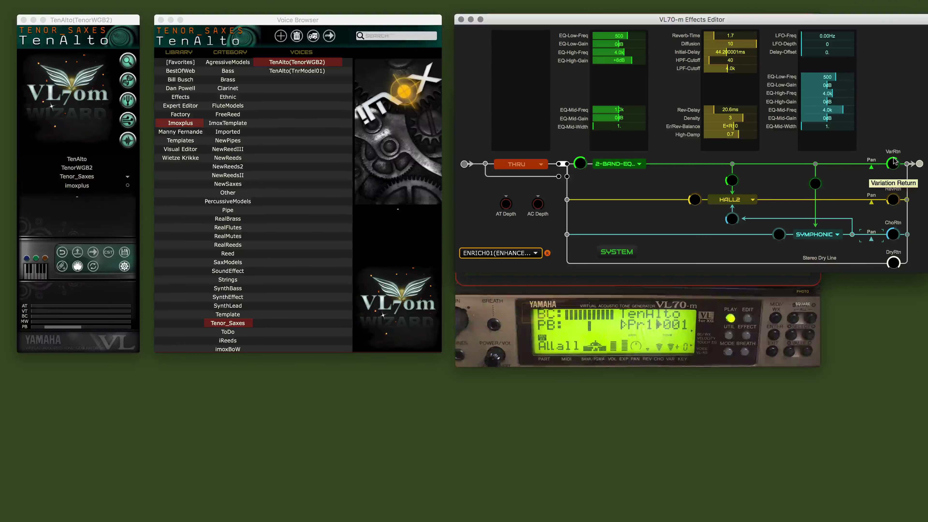
{"action": "left_click_drag", "start_coordinate": [892, 200], "coordinate": [893, 198]}
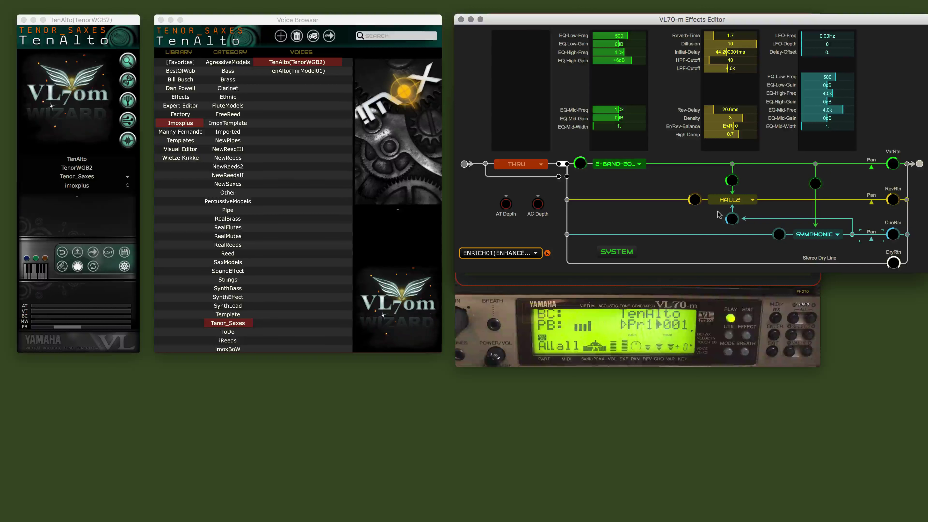
Step: Change the voice's category to FX
{"action": "mouse_move", "coordinate": [95, 160]}
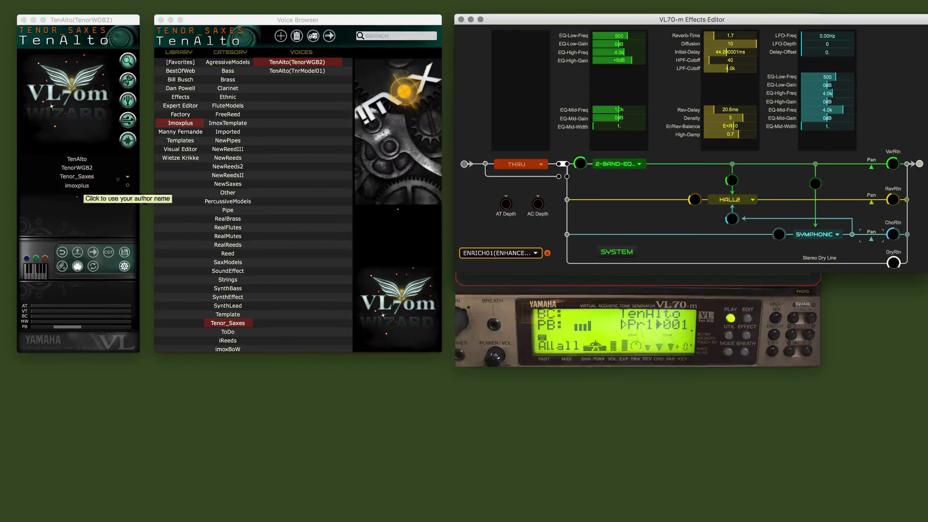
{"action": "left_click", "coordinate": [70, 176]}
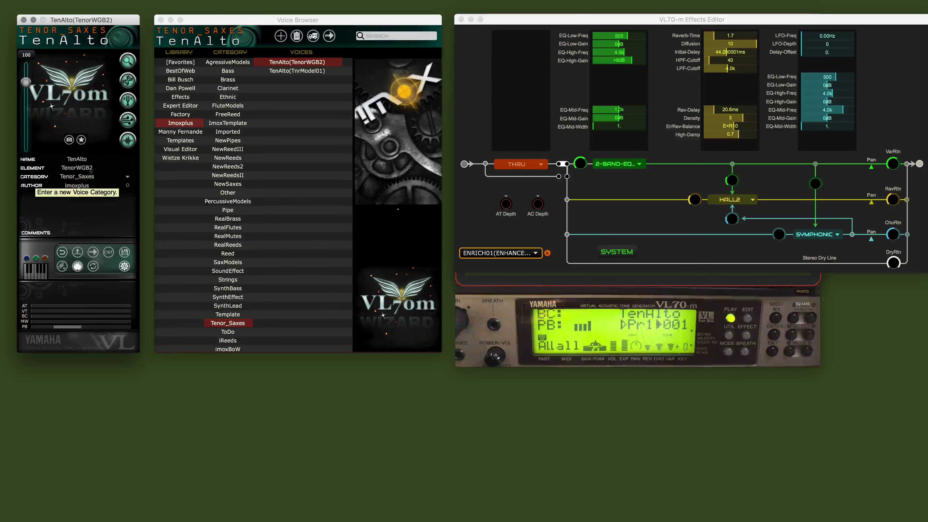
{"action": "key", "text": "BackSpace"}
{"action": "key", "text": "BackSpace"}
{"action": "key", "text": "BackSpace"}
{"action": "key", "text": "BackSpace"}
{"action": "key", "text": "BackSpace"}
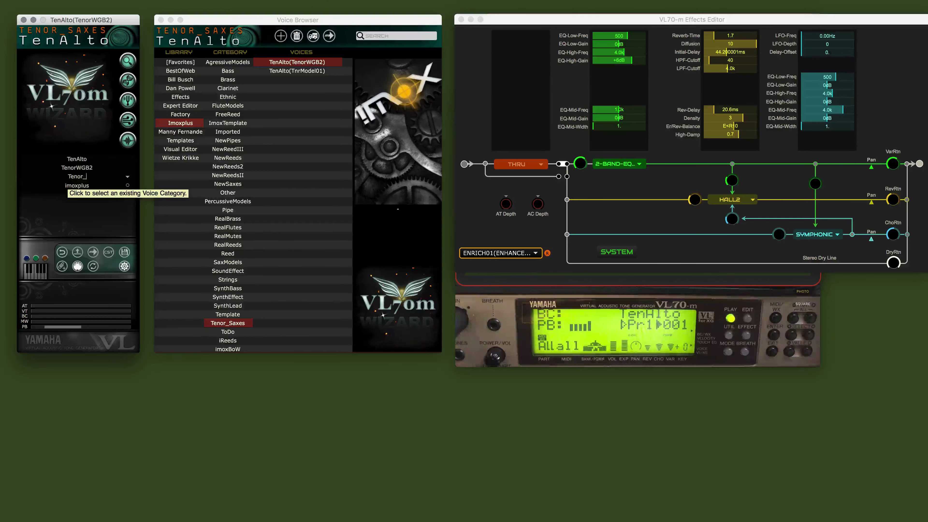
{"action": "key", "text": "BackSpace"}
{"action": "key", "text": "BackSpace"}
{"action": "key", "text": "BackSpace"}
{"action": "key", "text": "BackSpace"}
{"action": "key", "text": "BackSpace"}
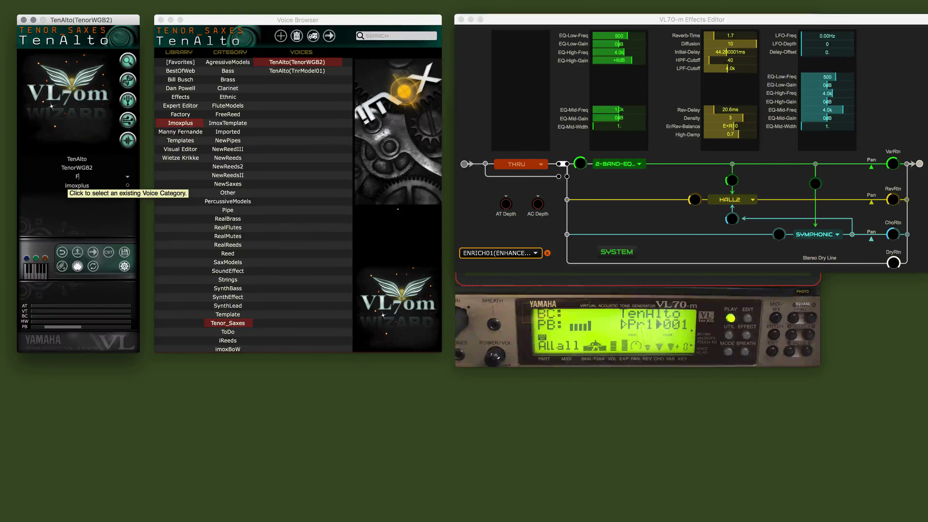
{"action": "type", "text": "FX"}
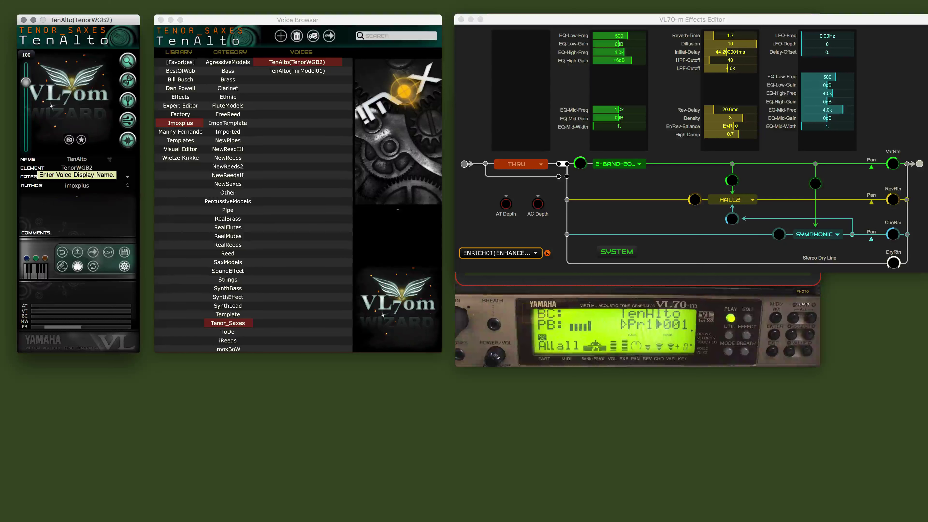
Step: Rename the voice as Boost09
{"action": "key", "text": "BackSpace"}
{"action": "key", "text": "BackSpace"}
{"action": "key", "text": "BackSpace"}
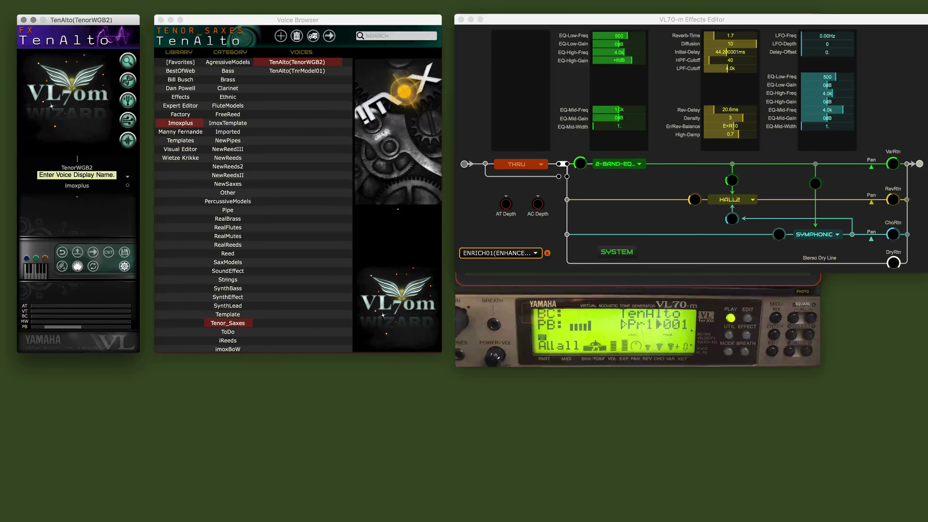
{"action": "type", "text": "Boost09"}
{"action": "key", "text": "Return"}
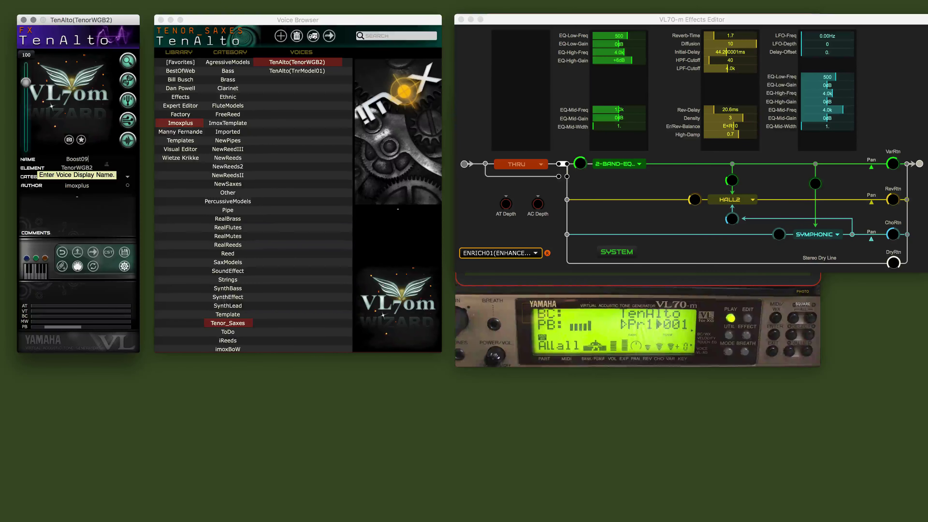
Step: Set the voice's element name to Effect02
{"action": "left_click", "coordinate": [107, 165]}
{"action": "key", "text": "BackSpace"}
{"action": "key", "text": "BackSpace"}
{"action": "key", "text": "BackSpace"}
{"action": "key", "text": "BackSpace"}
{"action": "key", "text": "BackSpace"}
{"action": "key", "text": "BackSpace"}
{"action": "key", "text": "BackSpace"}
{"action": "key", "text": "BackSpace"}
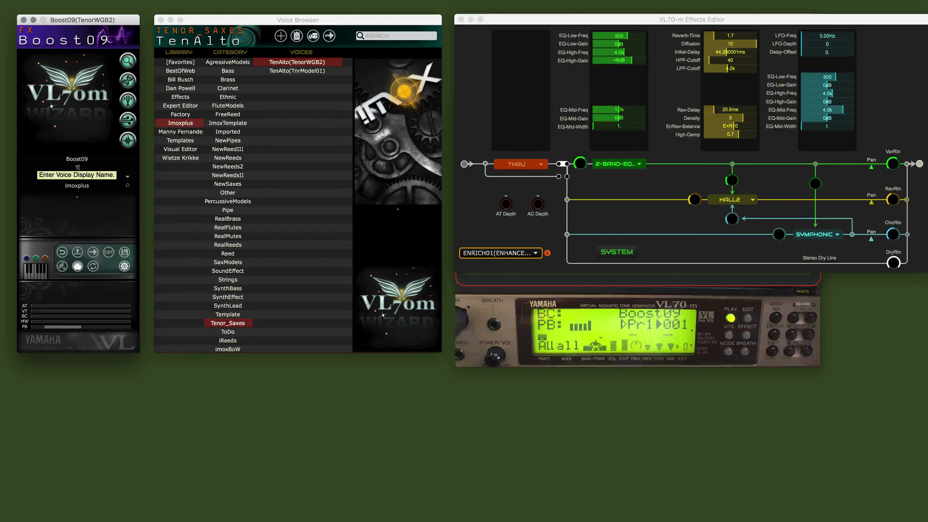
{"action": "type", "text": "Effect02"}
{"action": "key", "text": "Return"}
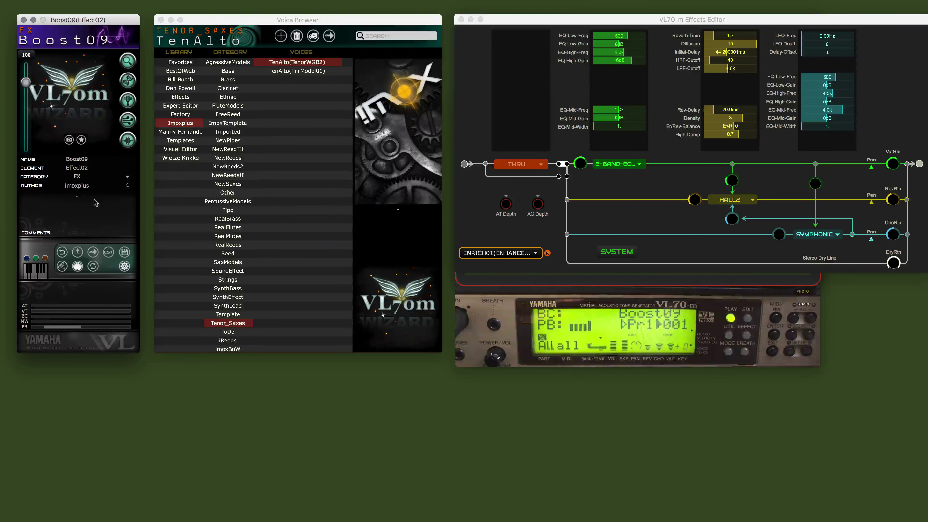
Step: Add the voice comment "my comments for my new great effect."
{"action": "left_click", "coordinate": [77, 197]}
{"action": "type", "text": "my co"}
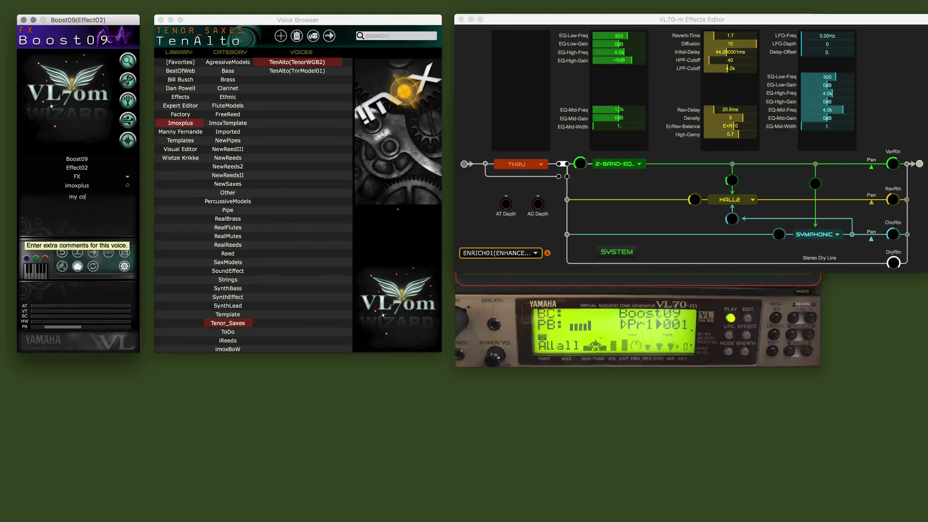
{"action": "type", "text": "mments for my new great effect."}
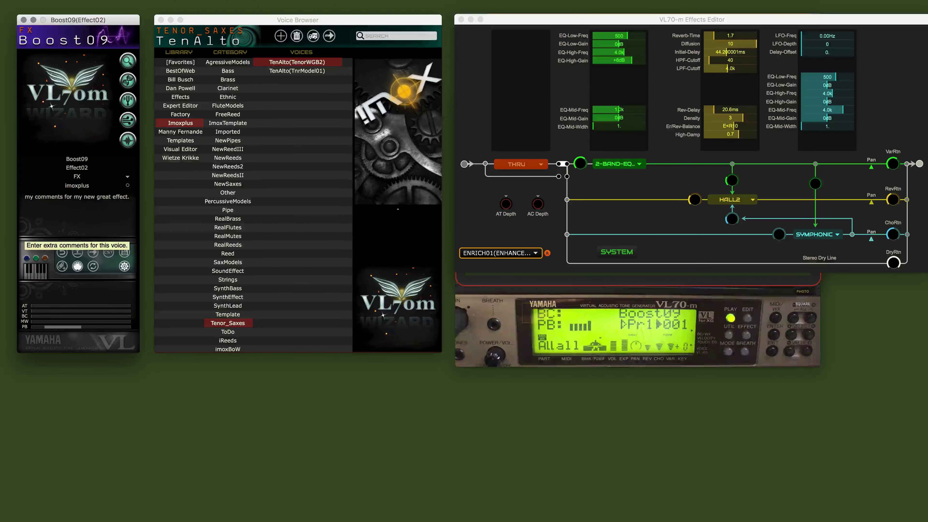
Step: Store the Boost09 voice in the [Favorites] library and dismiss the confirmation dialog
{"action": "left_click", "coordinate": [125, 253]}
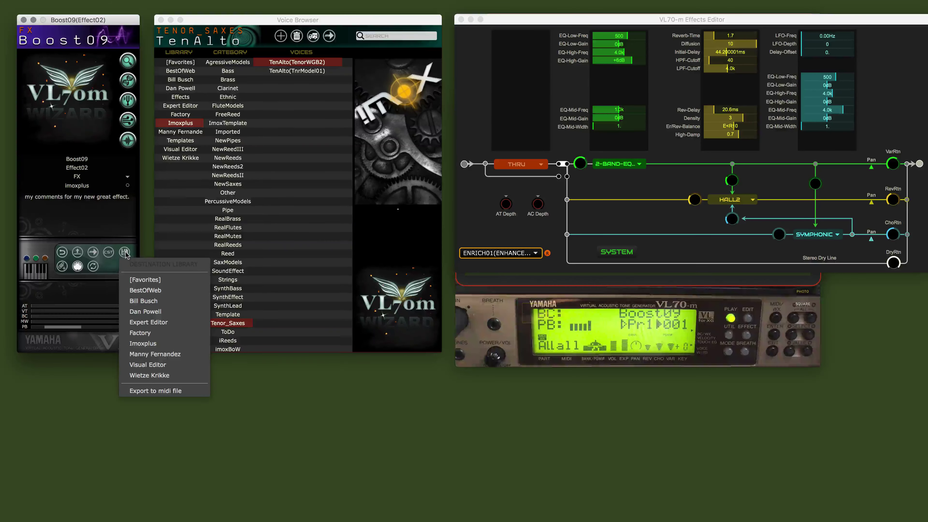
{"action": "left_click", "coordinate": [138, 280]}
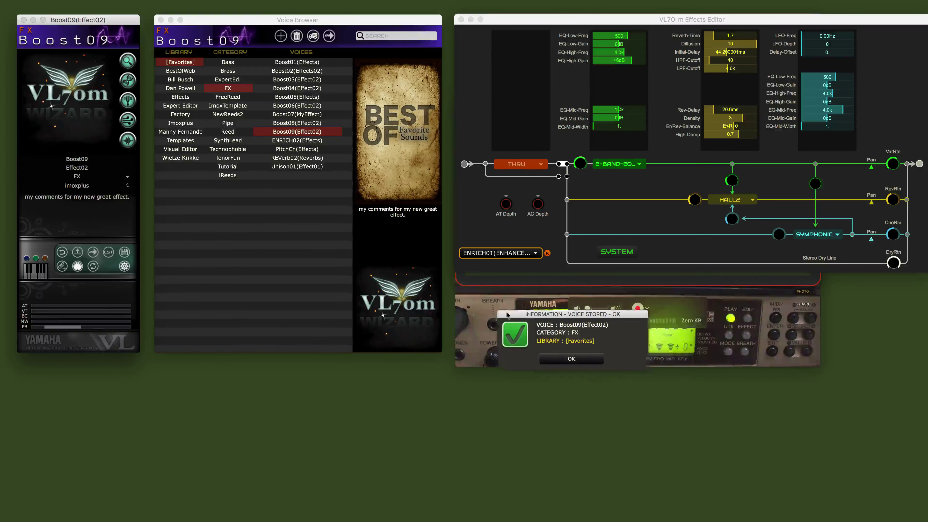
{"action": "left_click_drag", "start_coordinate": [574, 319], "coordinate": [226, 266]}
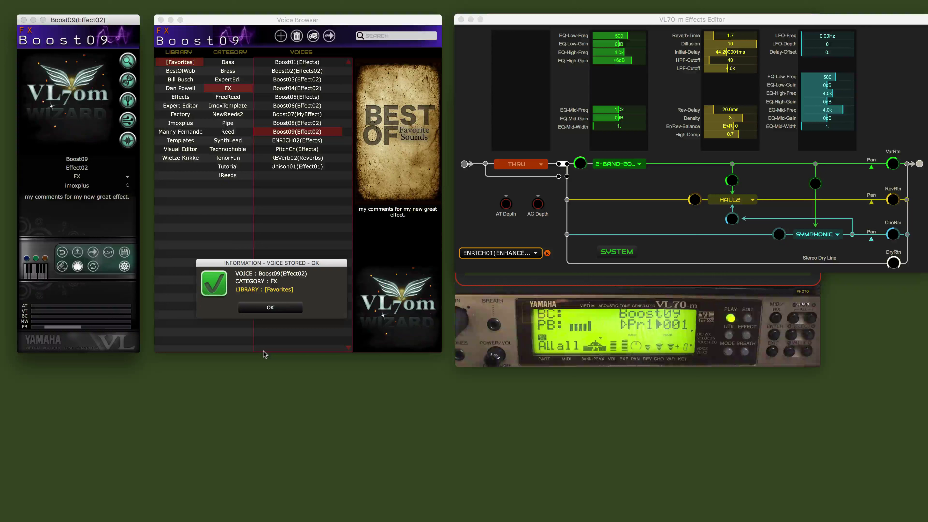
{"action": "left_click", "coordinate": [279, 310]}
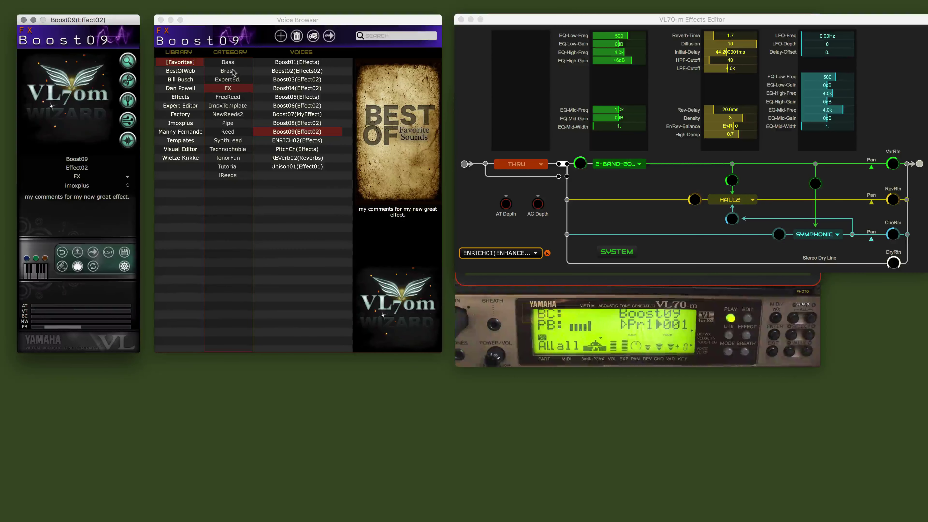
Step: Check the stored voices in the FX category of the [Favorites] library
{"action": "left_click", "coordinate": [228, 89]}
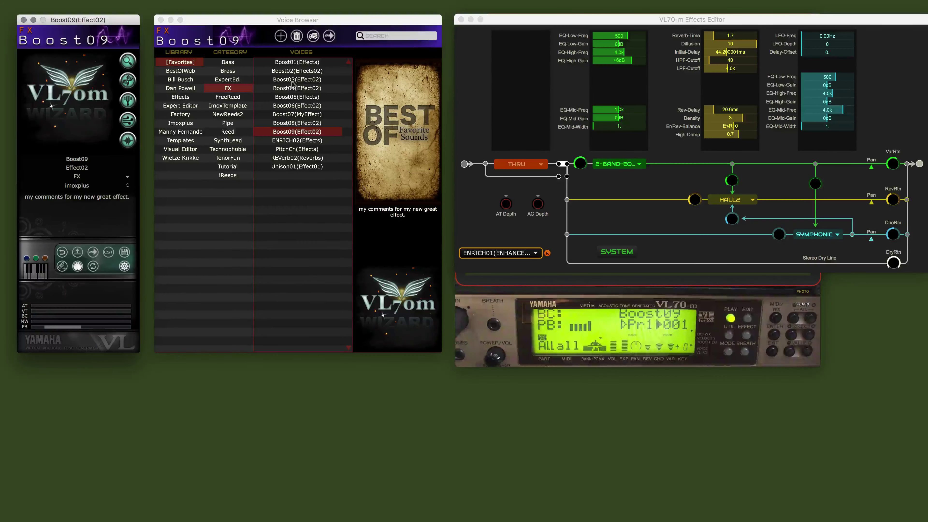
{"action": "left_click", "coordinate": [228, 90]}
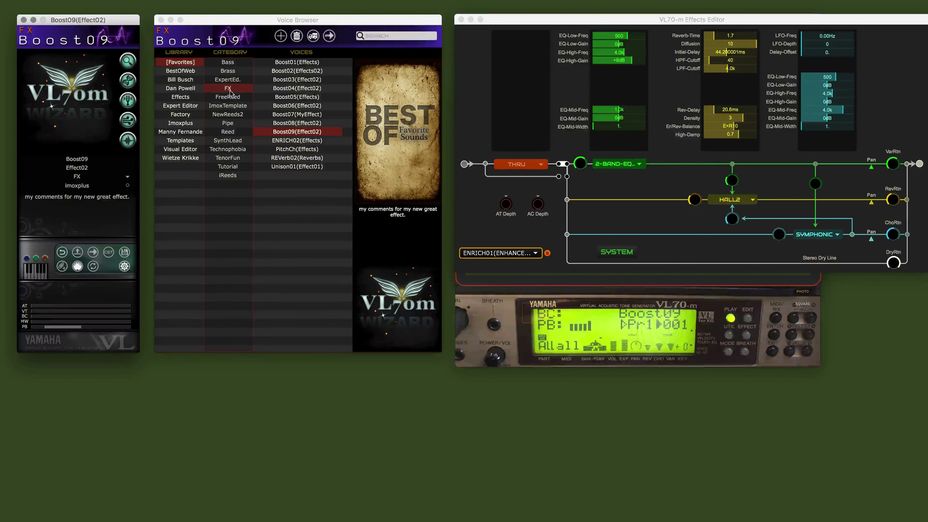
{"action": "left_click", "coordinate": [230, 90]}
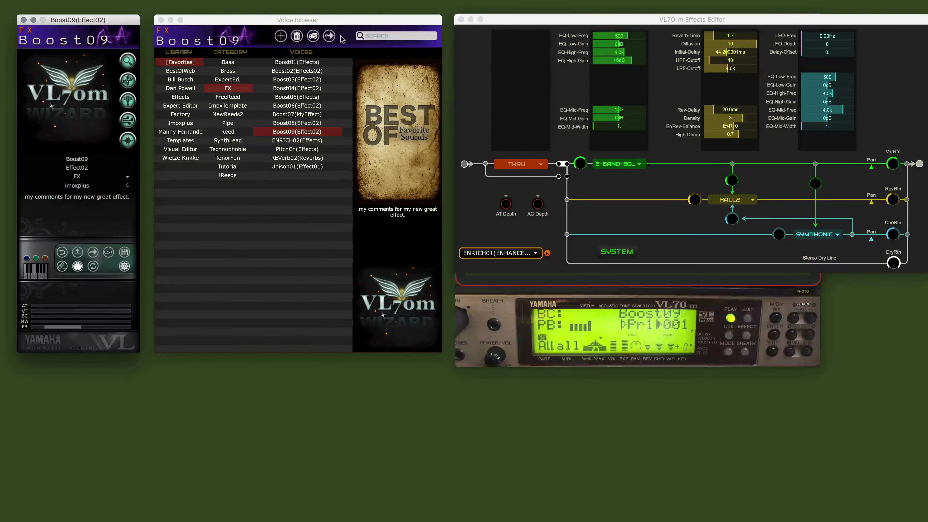
Step: Load the SaxTnrT(RealSaxWGB) voice from the Imoxplus library's TenorFun category into the VL unit
{"action": "left_click", "coordinate": [230, 88]}
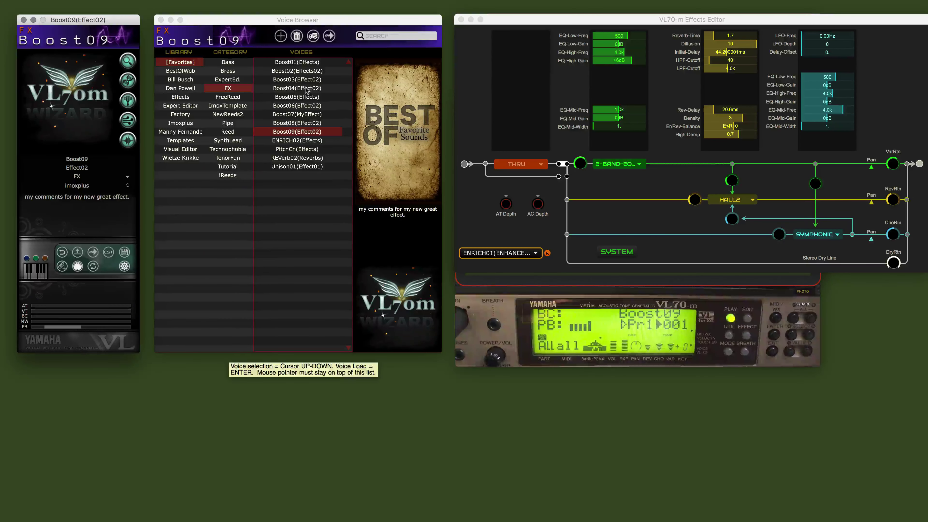
{"action": "left_click", "coordinate": [182, 123]}
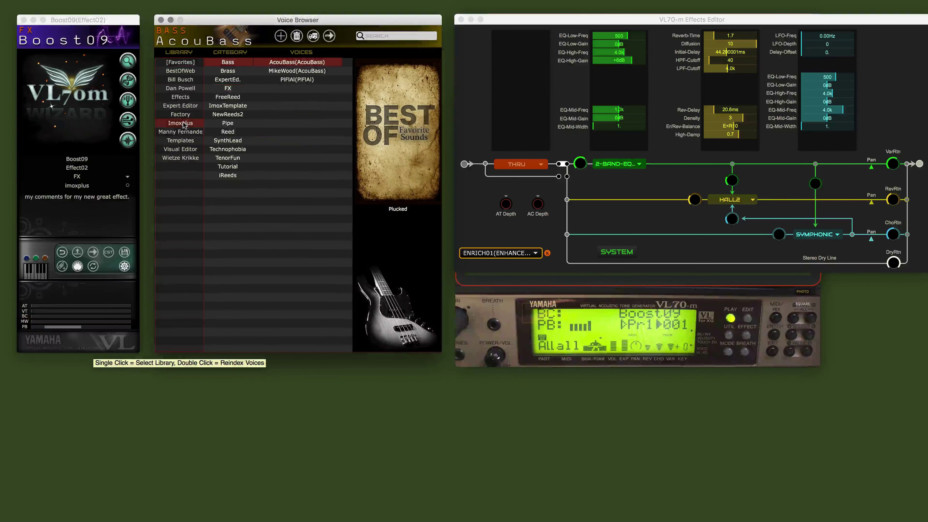
{"action": "left_click", "coordinate": [232, 157]}
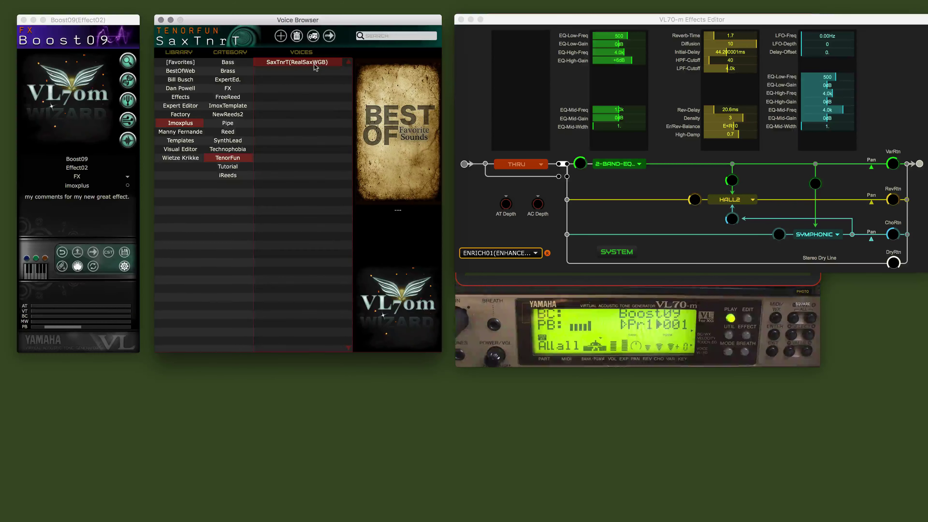
{"action": "left_click", "coordinate": [330, 37]}
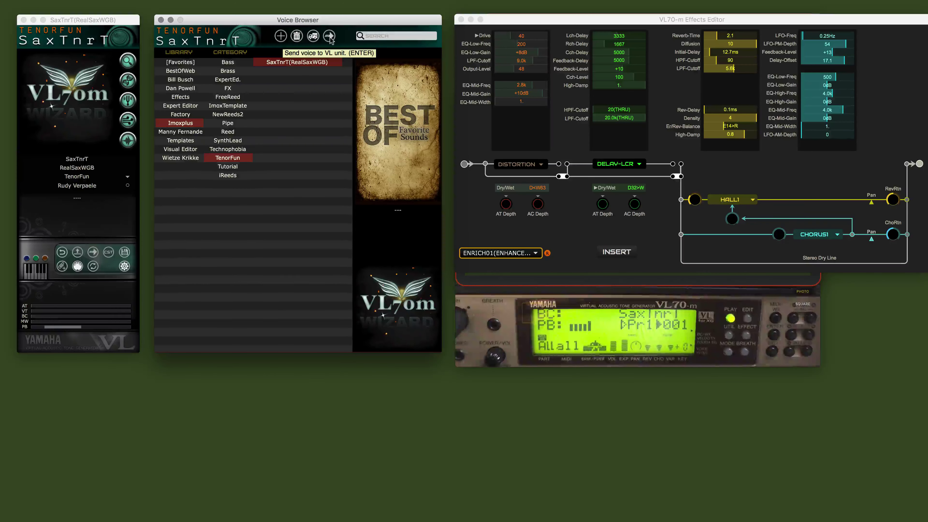
Step: Apply the Boost09(Effect02) effect from the [Favorites] library's FX category to the loaded sax voice
{"action": "left_click", "coordinate": [228, 62]}
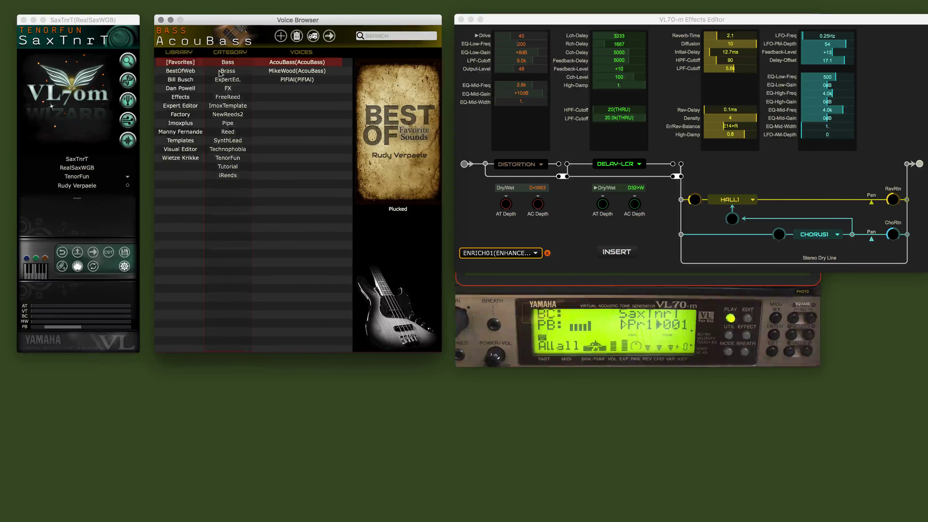
{"action": "left_click", "coordinate": [227, 88]}
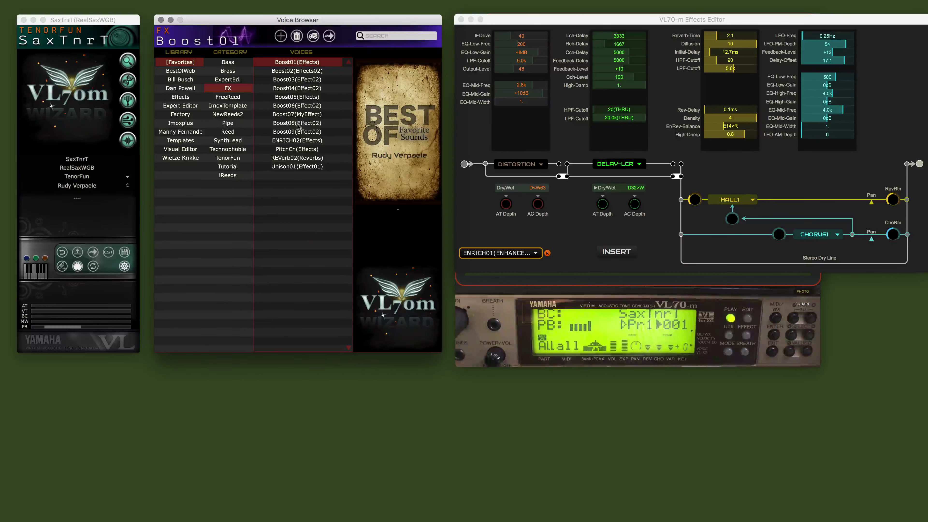
{"action": "left_click", "coordinate": [298, 132]}
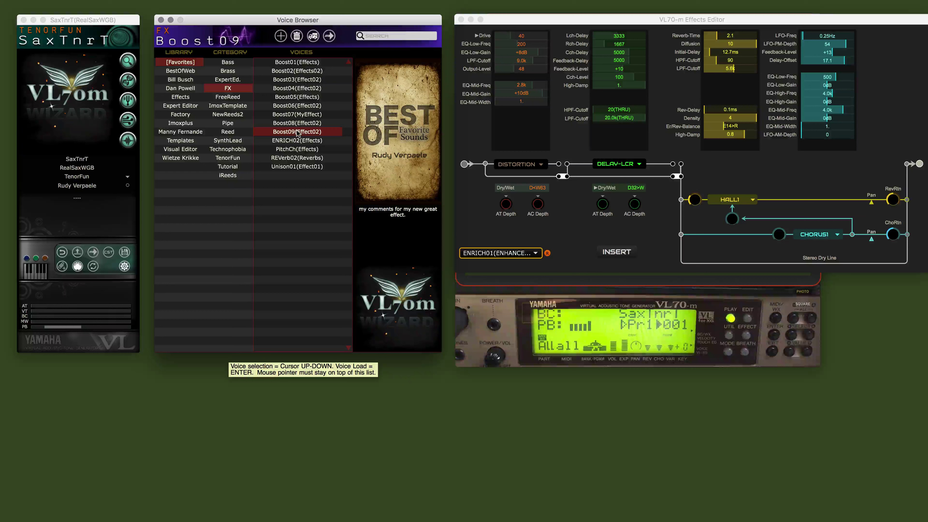
{"action": "key", "text": "Return"}
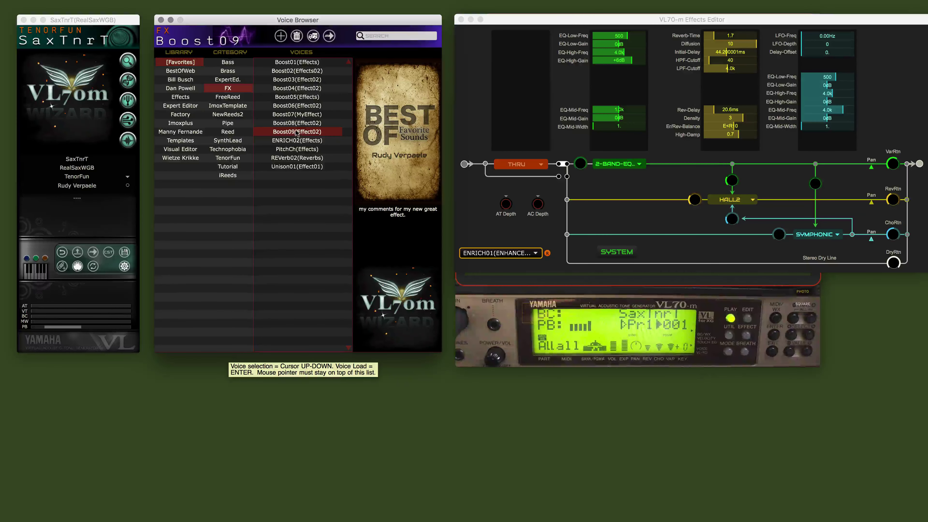
{"action": "mouse_move", "coordinate": [117, 165]}
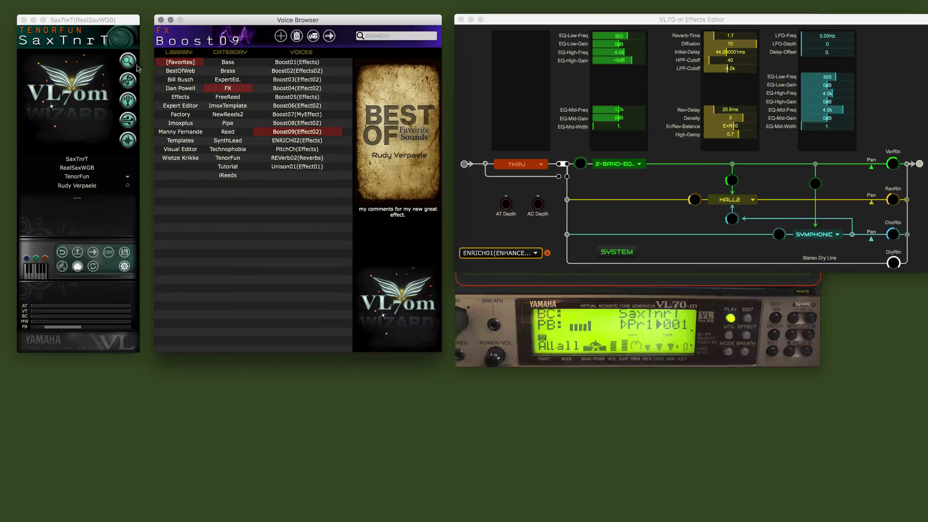
{"action": "mouse_move", "coordinate": [138, 66]}
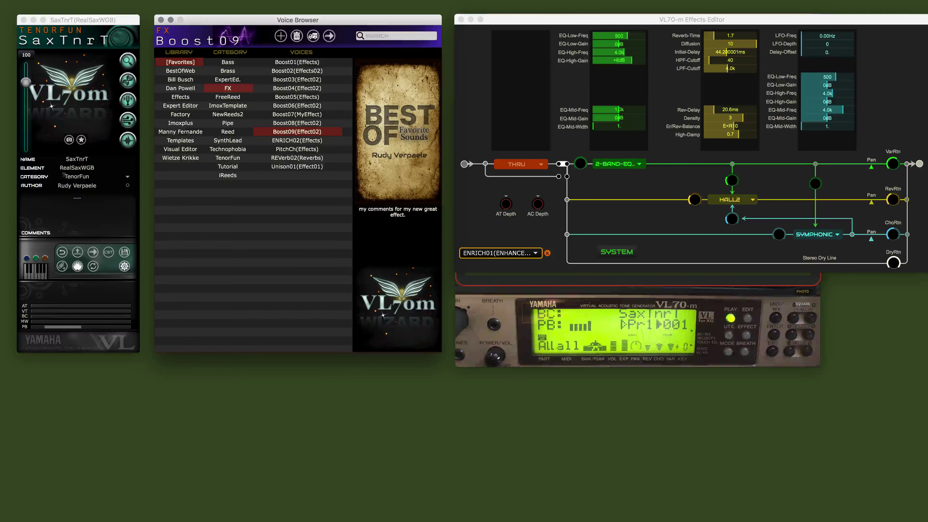
{"action": "left_click", "coordinate": [85, 183]}
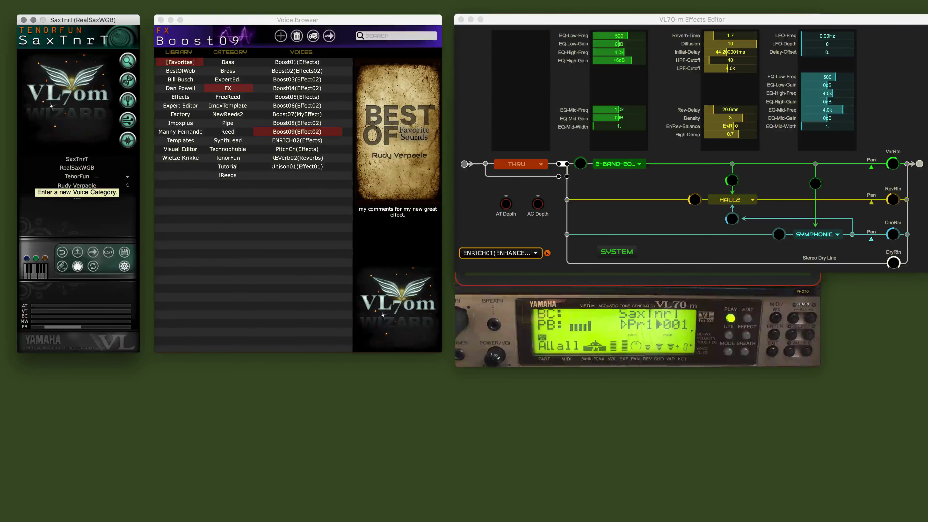